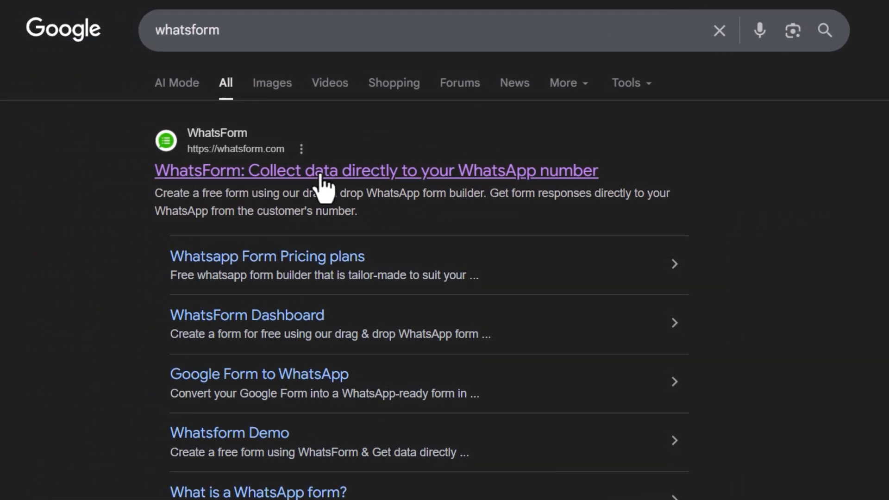
- Open the WhatsForm website from the search results and log in to the account
click(324, 185)
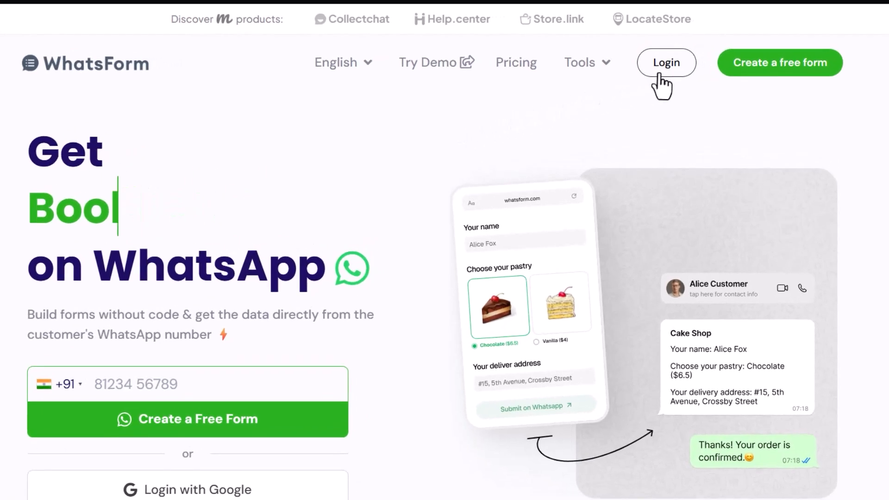
click(662, 74)
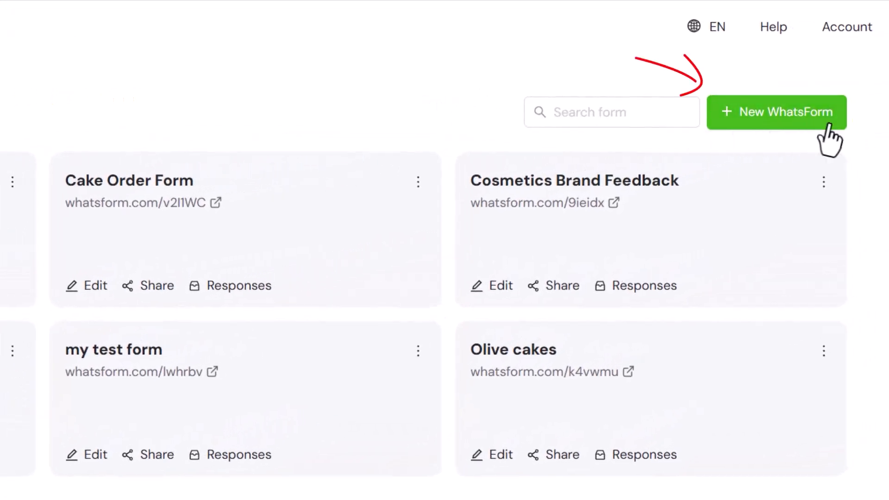
- Start a new WhatsForm using Create with AI and choose Registration as what it should collect
click(827, 126)
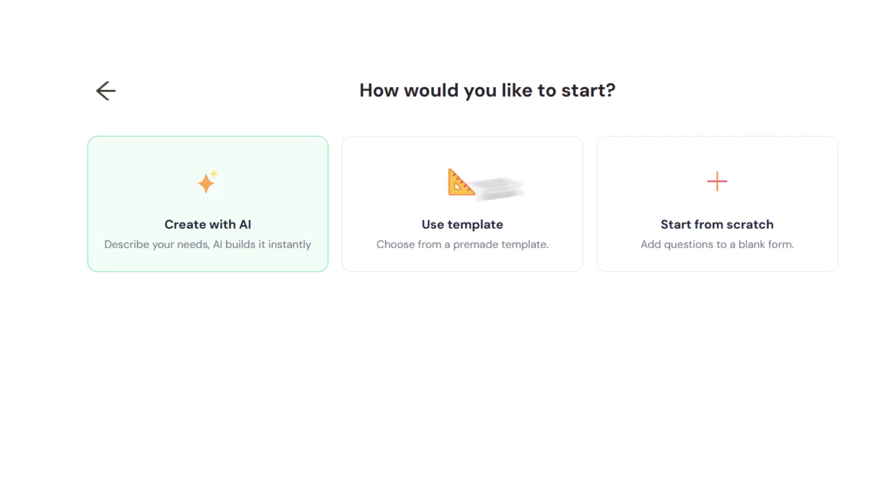
click(284, 217)
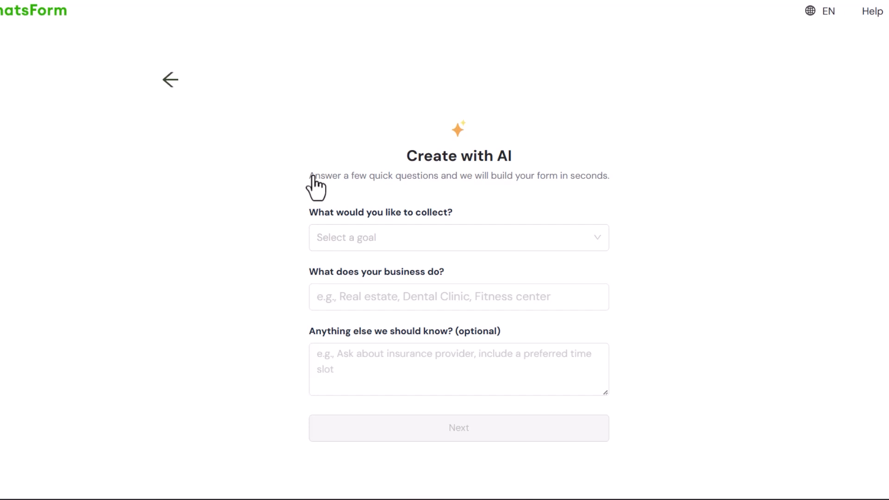
click(400, 239)
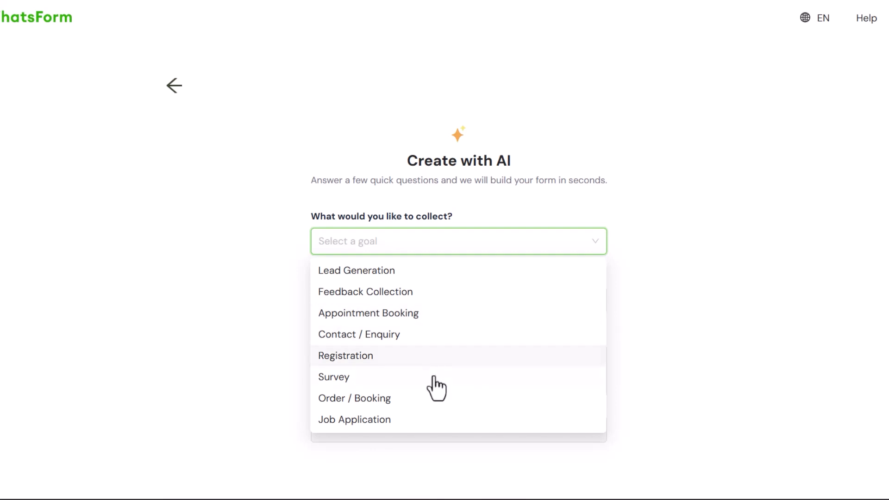
scroll(432, 396, down, 2)
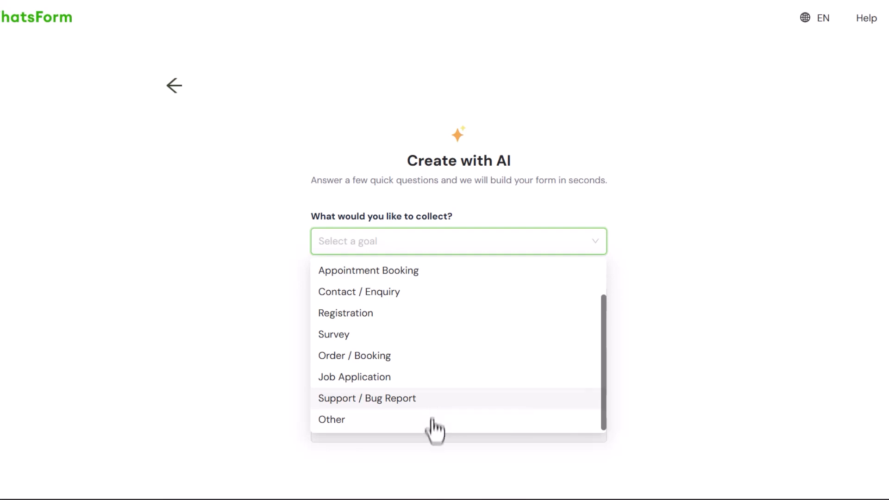
scroll(432, 422, up, 2)
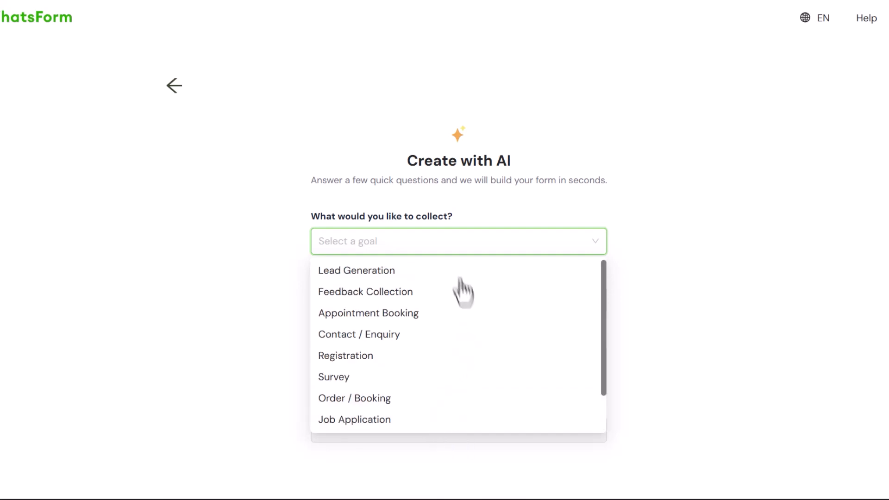
click(418, 358)
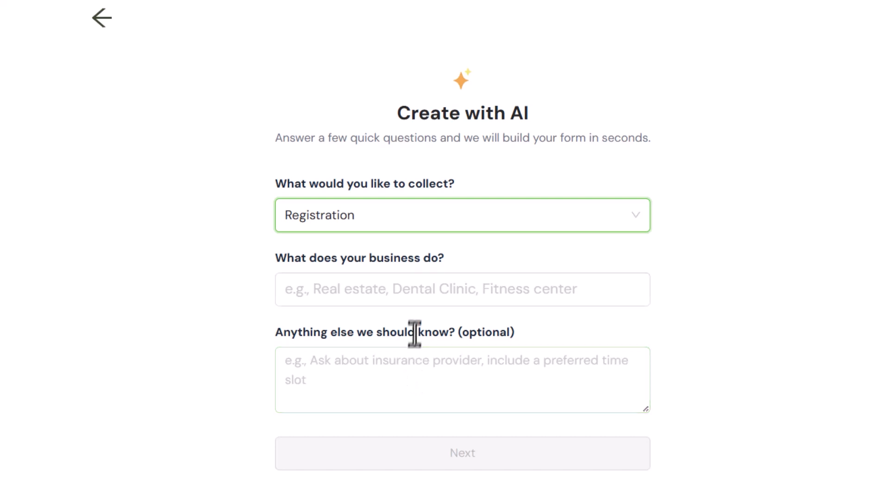
- Describe the business as a fitness centre needing a new-registration form that collects age, gender, weight, height, goal weight and any medical history
click(421, 290)
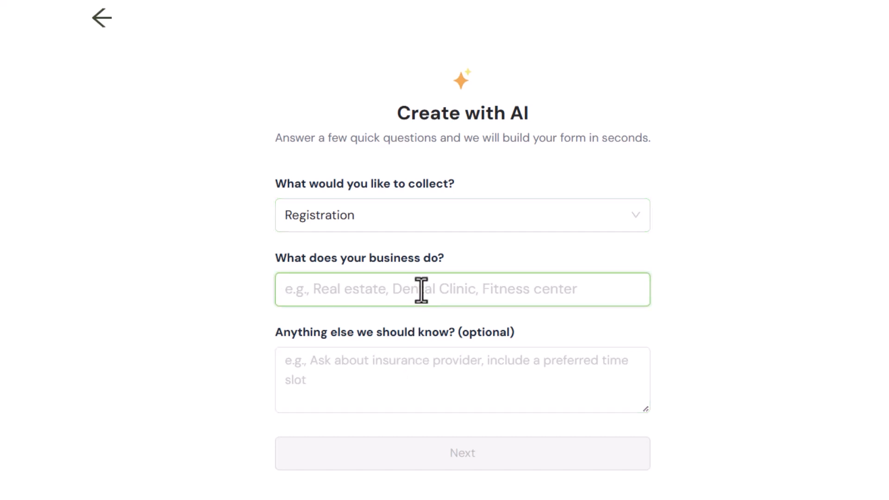
text(I)
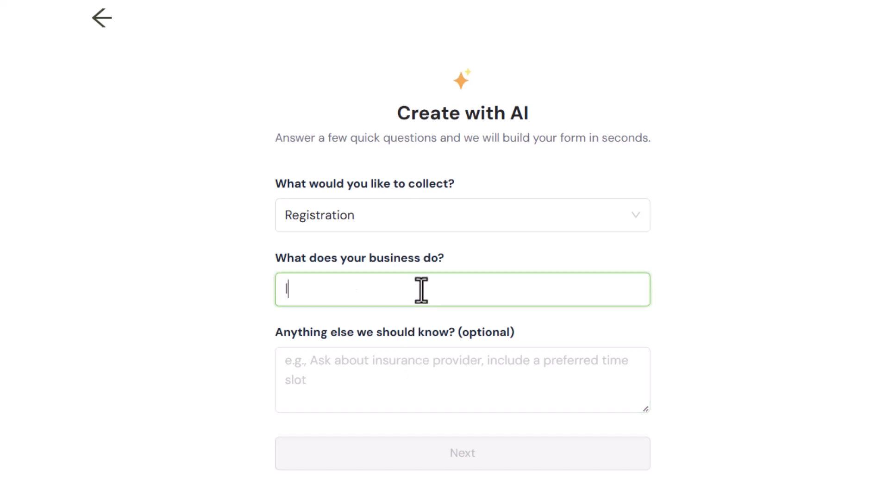
text( run a fitness centre. I n)
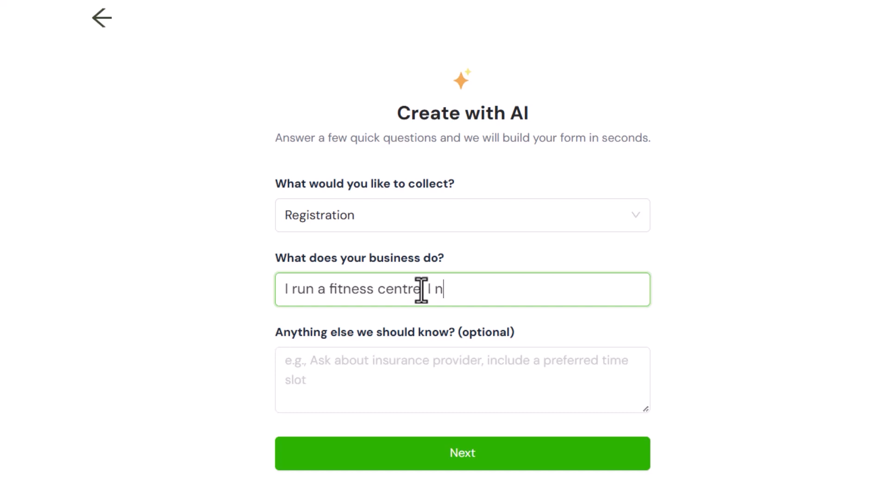
text(eed a form to accept new regist)
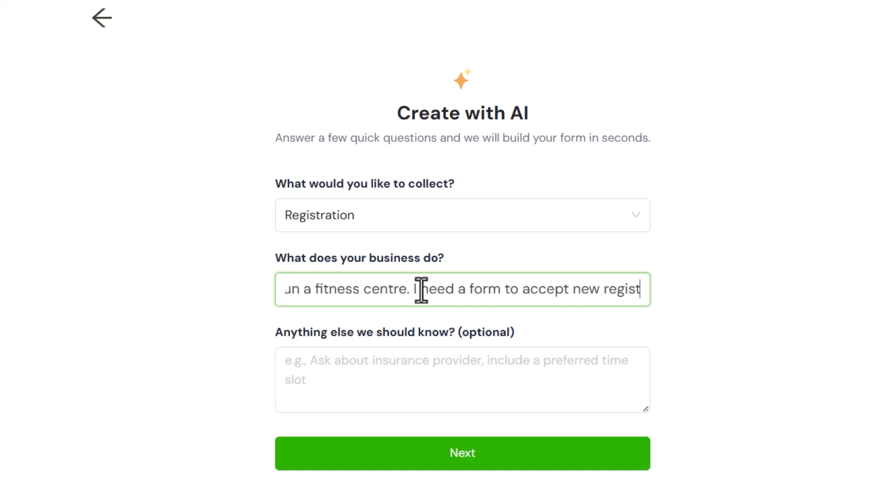
text(rations. I need details from the cl)
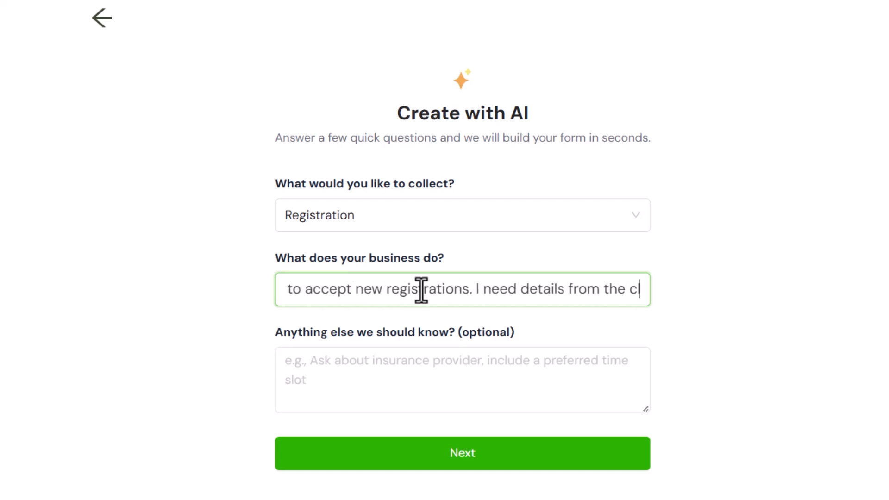
text(ient, like age, gender)
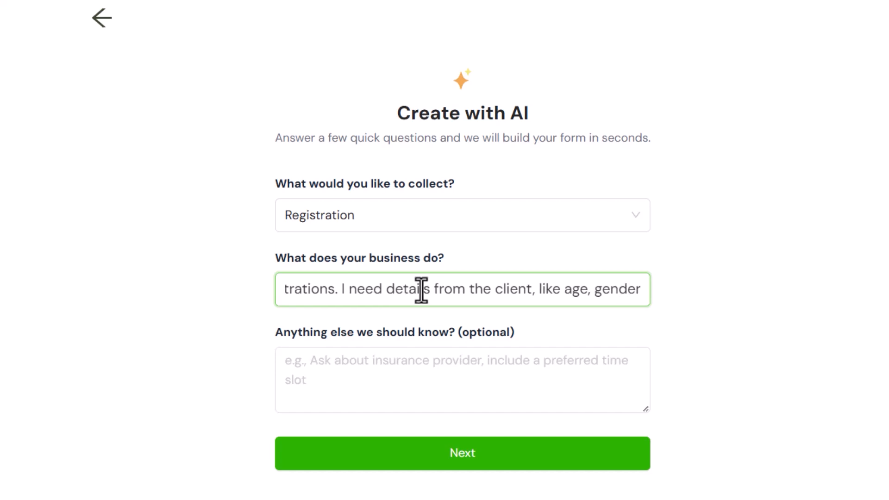
text(, weight, height, )
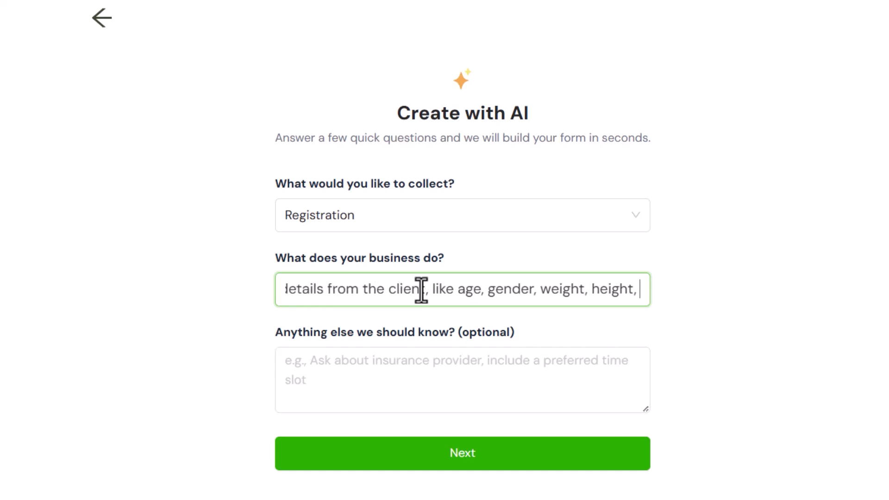
text(goal weight and medical histo)
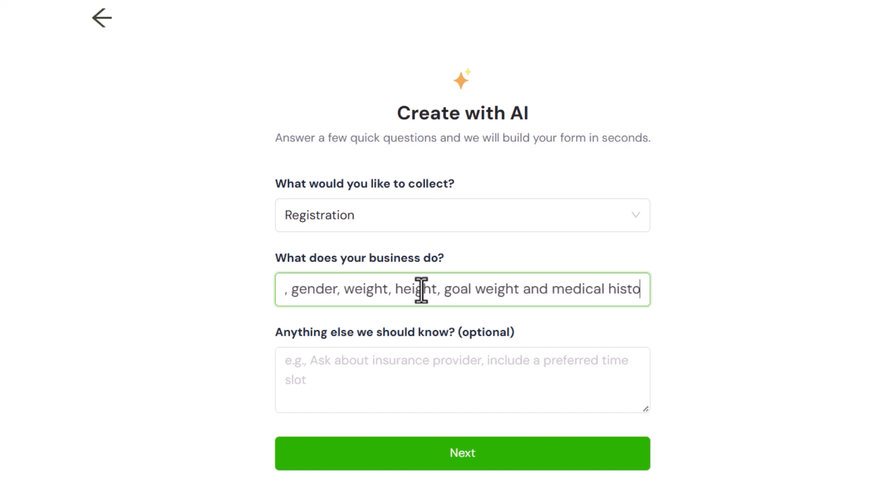
text(ry if any.)
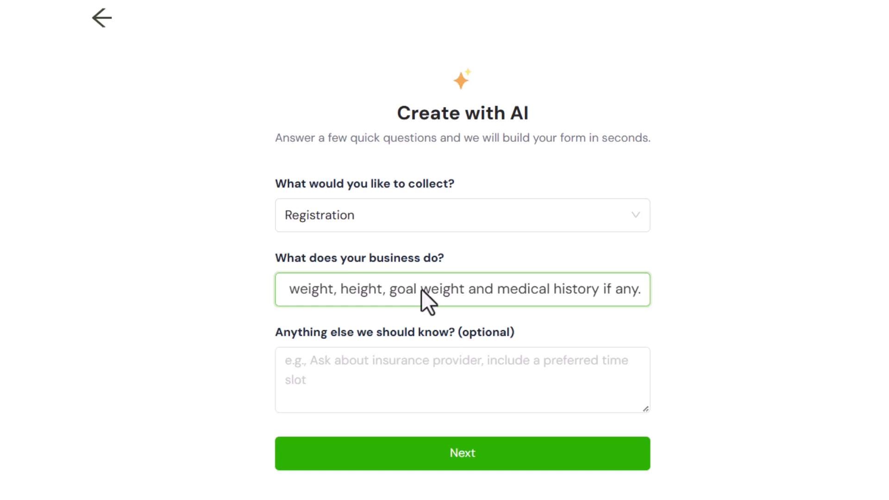
- In the optional instructions, request questions about preferred workout time (morning, afternoon or evening) and whether clients would like Personal Training
click(410, 365)
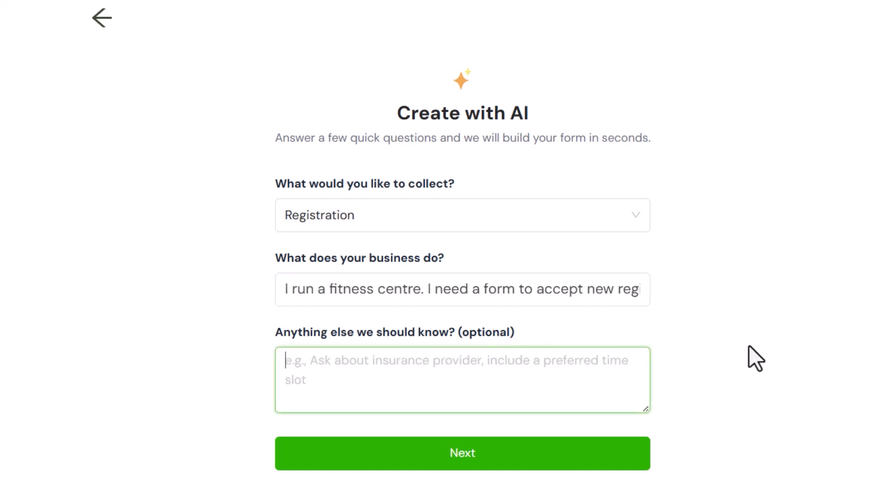
text(Ask them if)
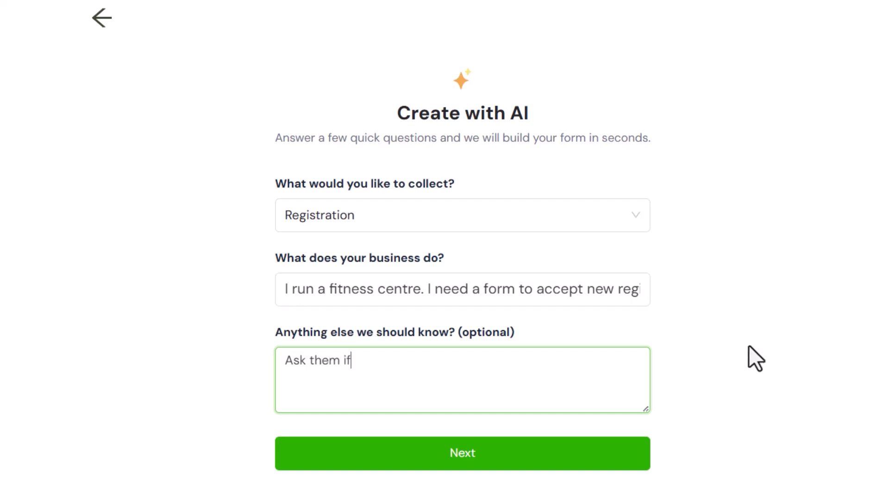
text( they have a preferred workout ti)
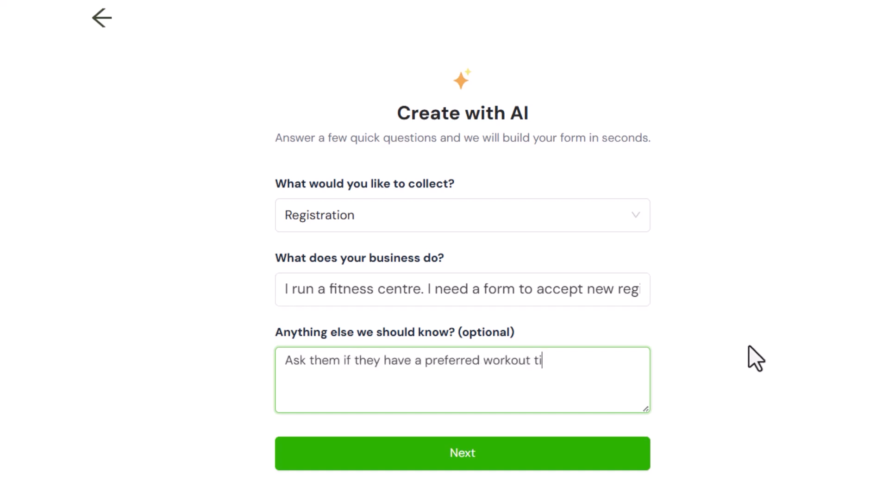
text(me, like in the mornin)
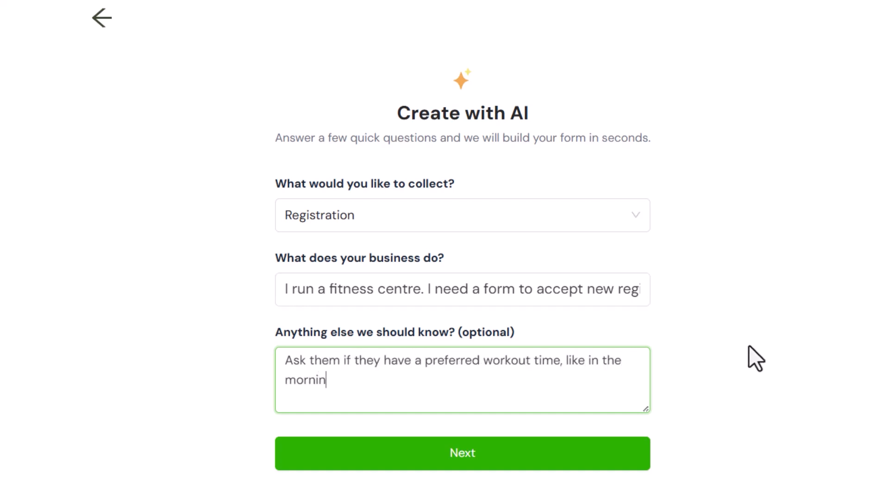
text(g, afternoon or the evening. Ask th)
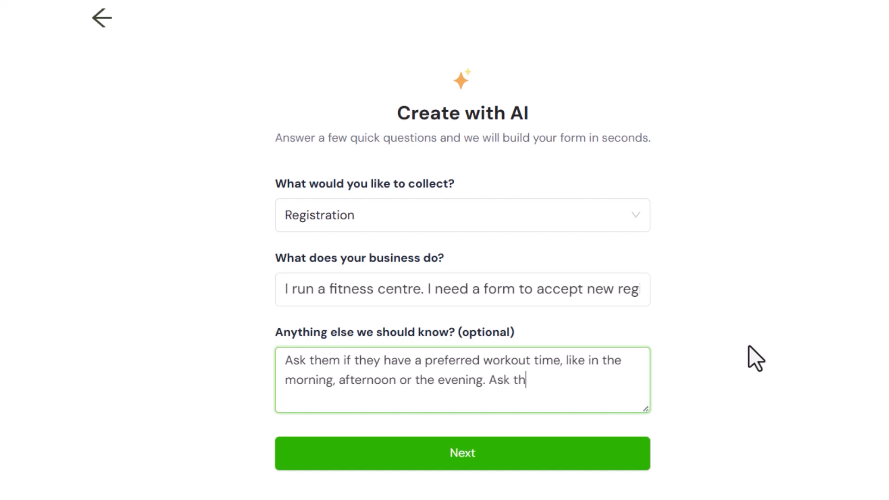
text(em if they would like Personal T)
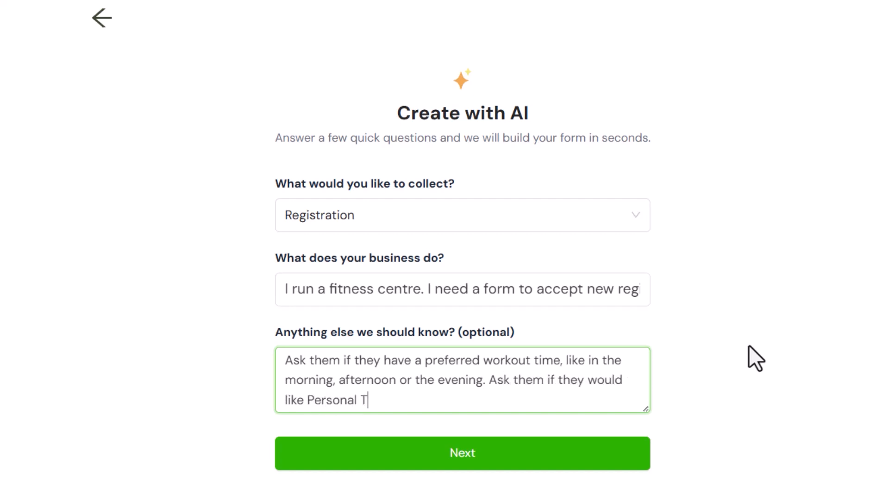
text(raning. If they do)
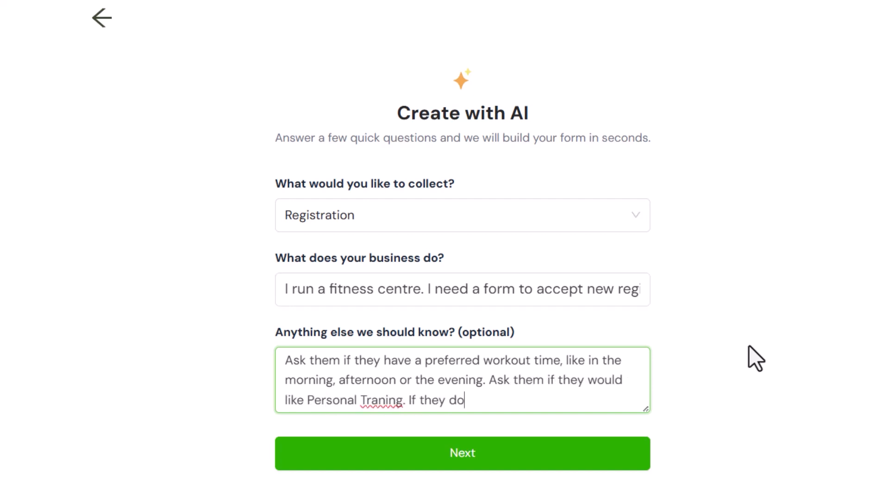
- Extend the optional instructions with training tiers: tier 1 includes workout help, tier 2 also has diet help, tier 3 also includes lifestyle help
text(, ask if they want tier 1)
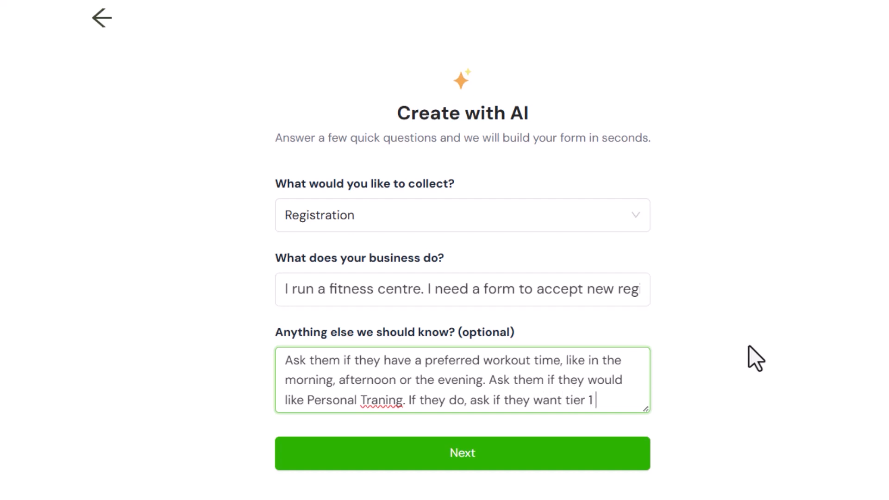
text( which includes workout help.)
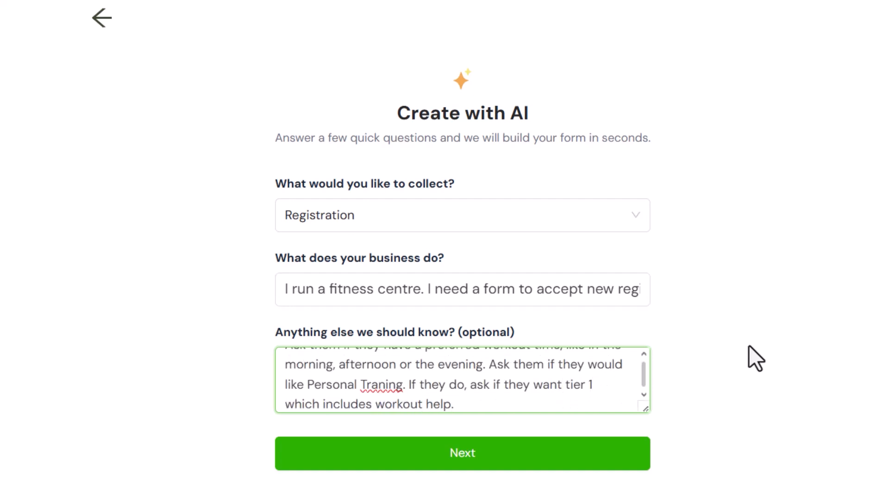
key(BackSpace)
text(, or tier 2 which also has die)
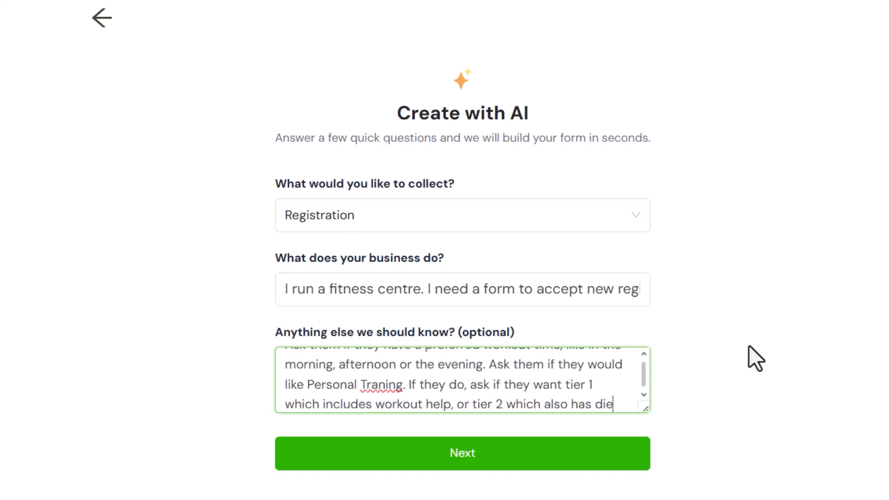
text(t help, or tier 3 wh)
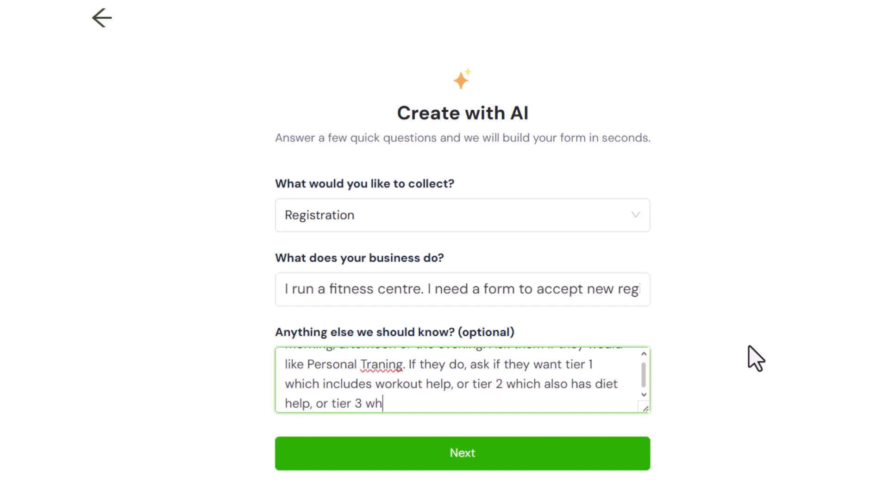
text(ich also includes lifestyle help.)
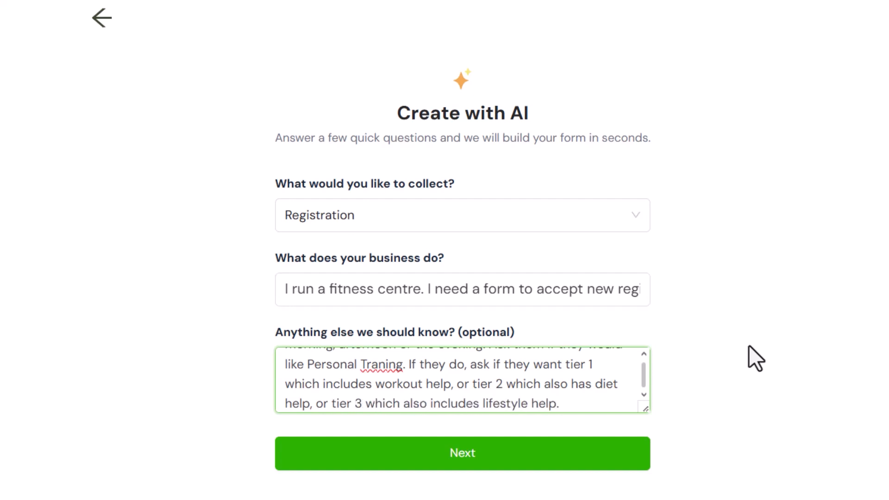
- Generate the form with the prefilled WhatsApp number and English as language, and review its questions down to the Personal Training tiers
click(499, 456)
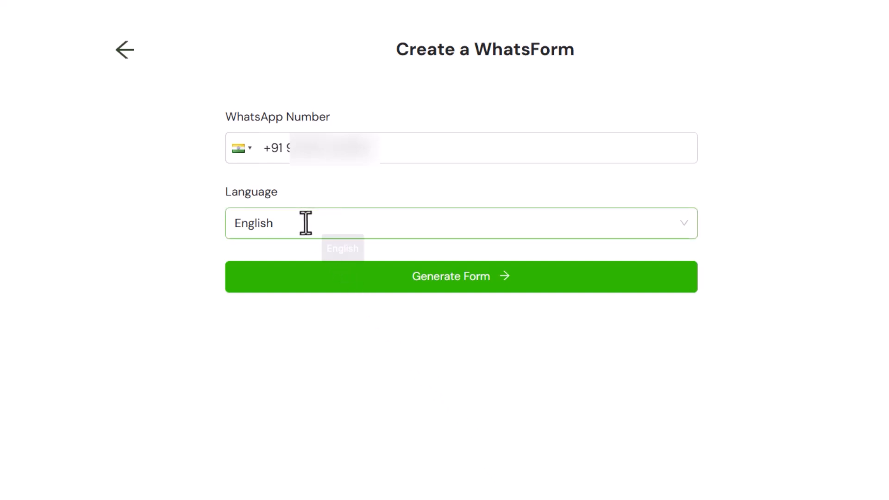
click(447, 296)
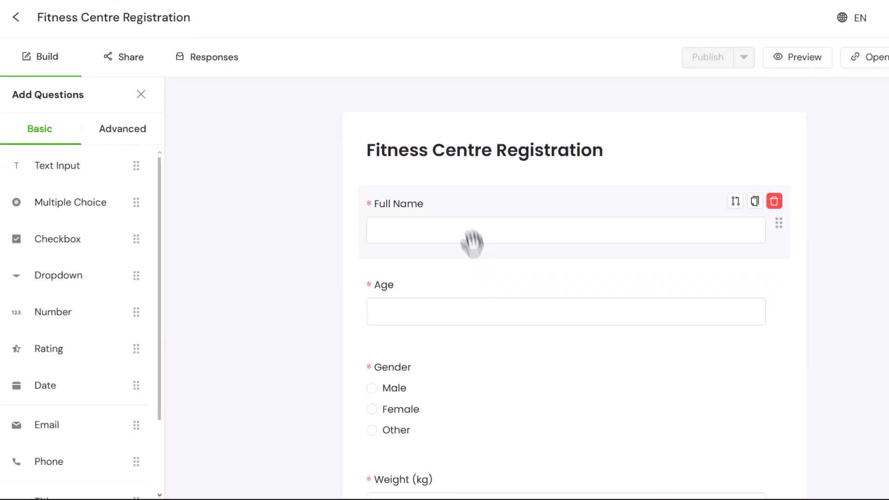
scroll(468, 224, down, 1)
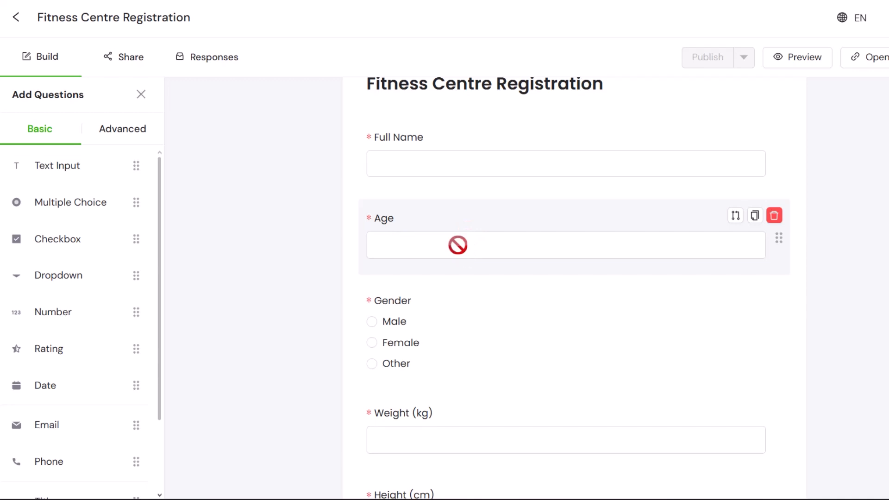
scroll(458, 245, down, 2)
scroll(482, 227, down, 1)
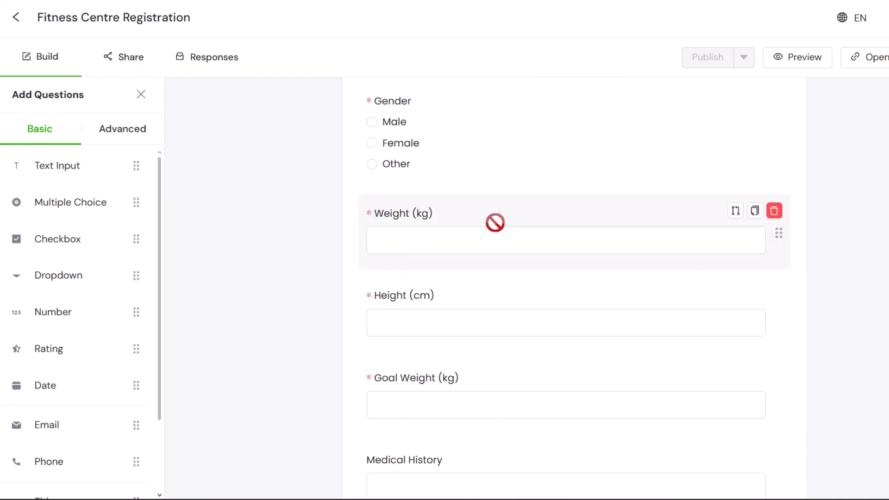
scroll(494, 222, down, 3)
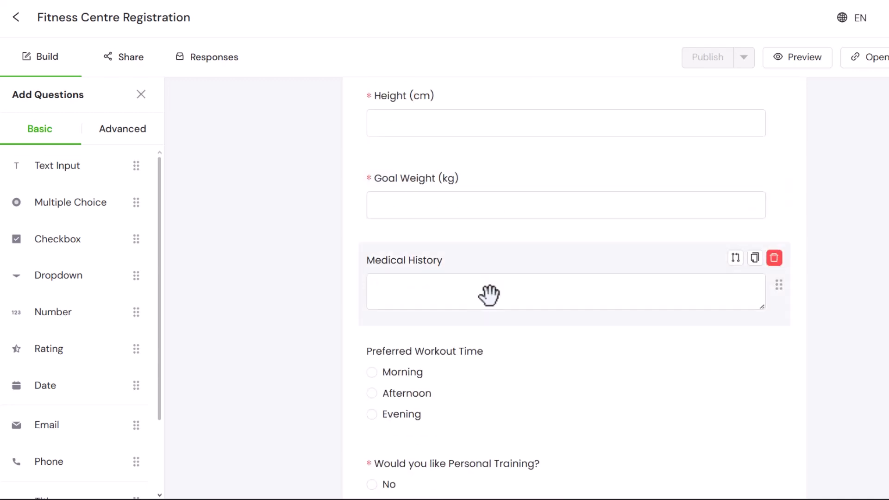
scroll(490, 301, down, 1)
scroll(491, 303, down, 2)
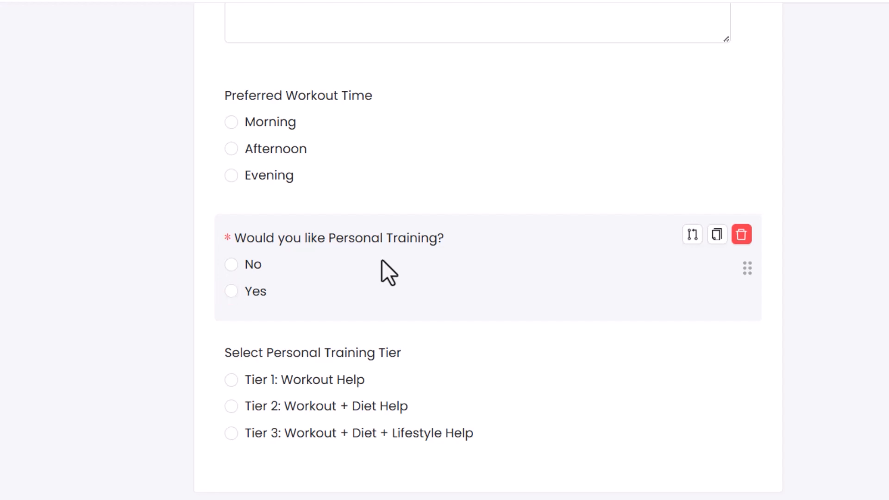
- Open the team settings of the Fitness Centre Registration form, where the WhatsApp recipients of responses are configured
scroll(382, 259, down, 1)
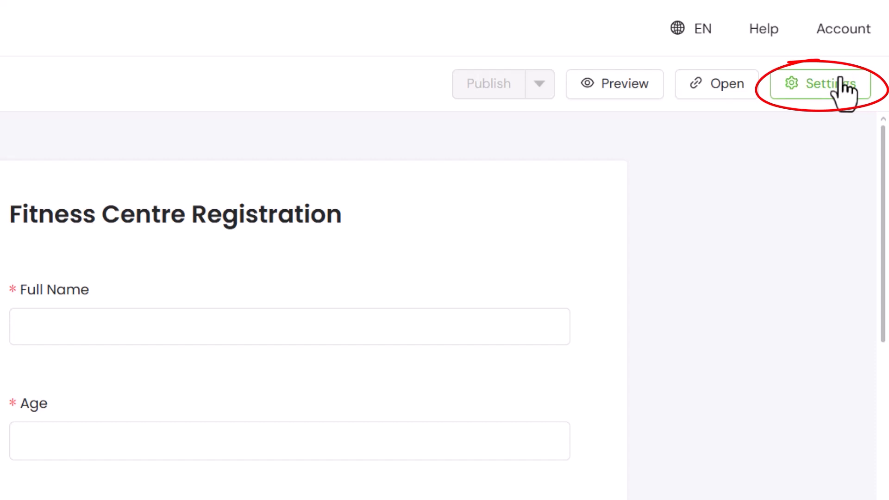
click(842, 87)
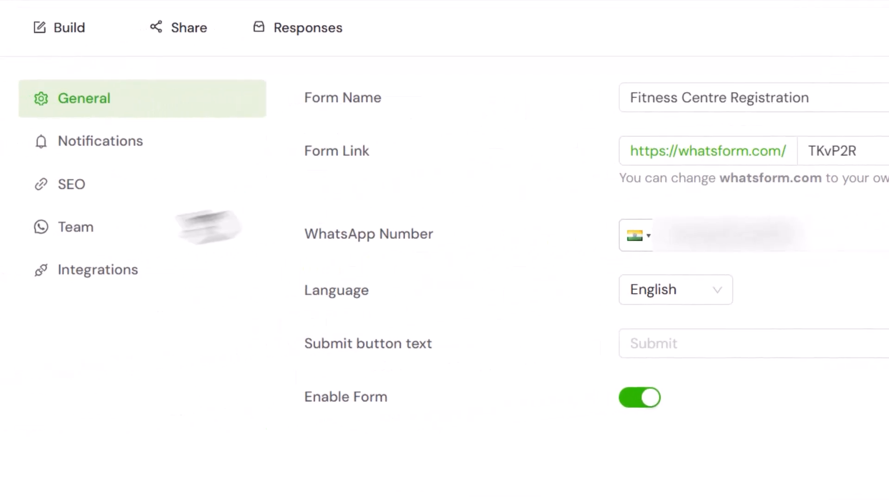
click(90, 231)
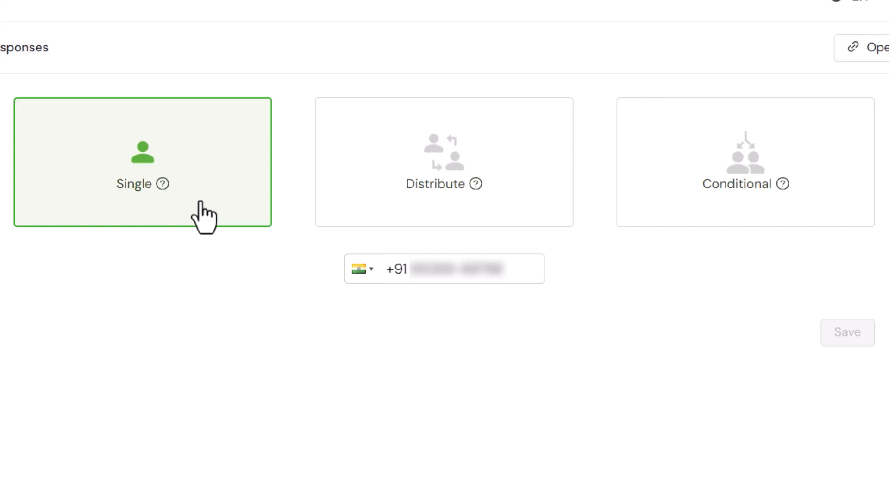
- Try the Distribute mode for responses, entering a second recipient's phone number and adding a third blank recipient
click(486, 202)
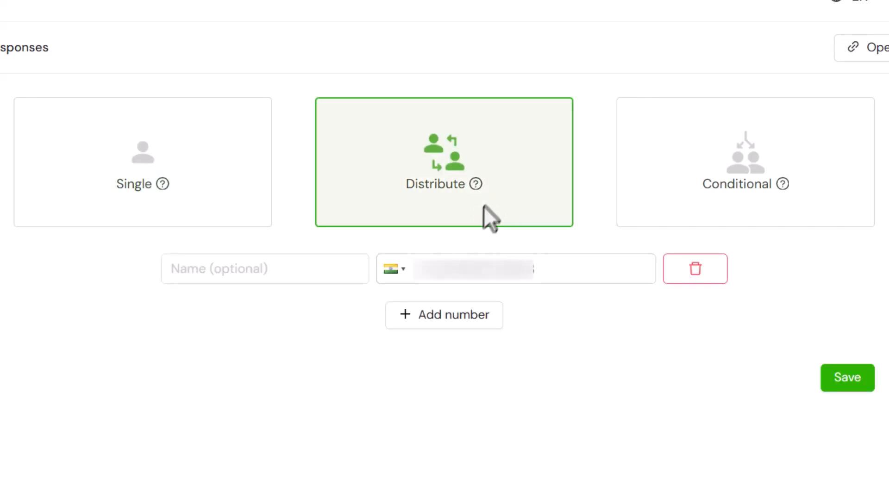
click(422, 317)
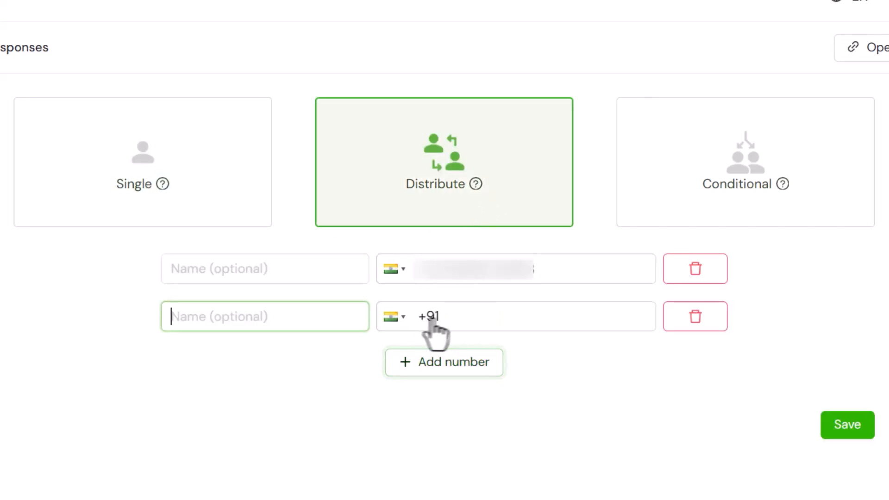
click(461, 318)
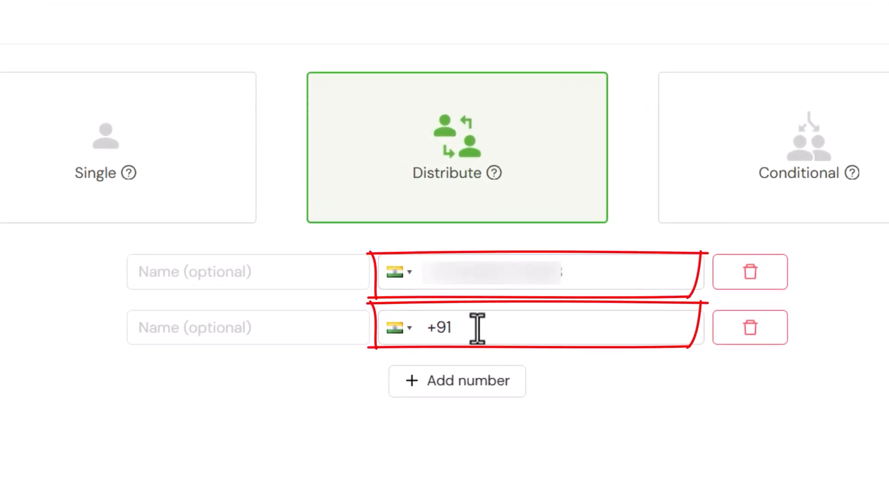
text(**********)
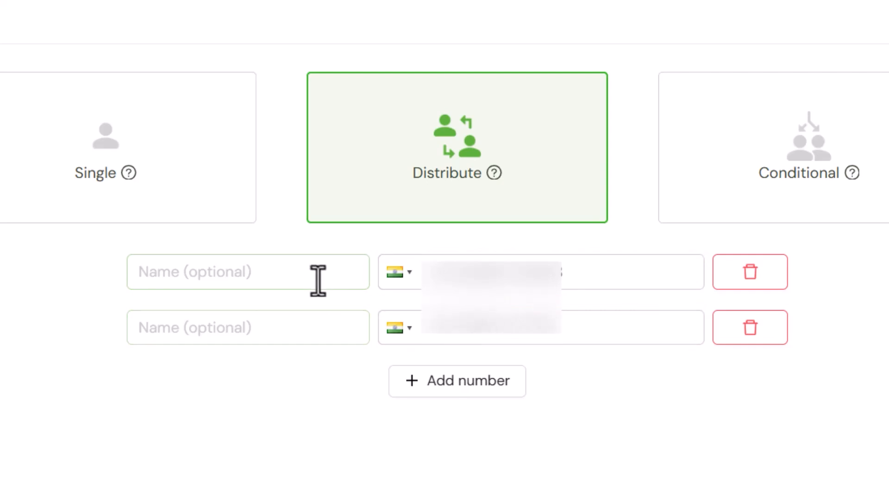
click(292, 283)
click(287, 320)
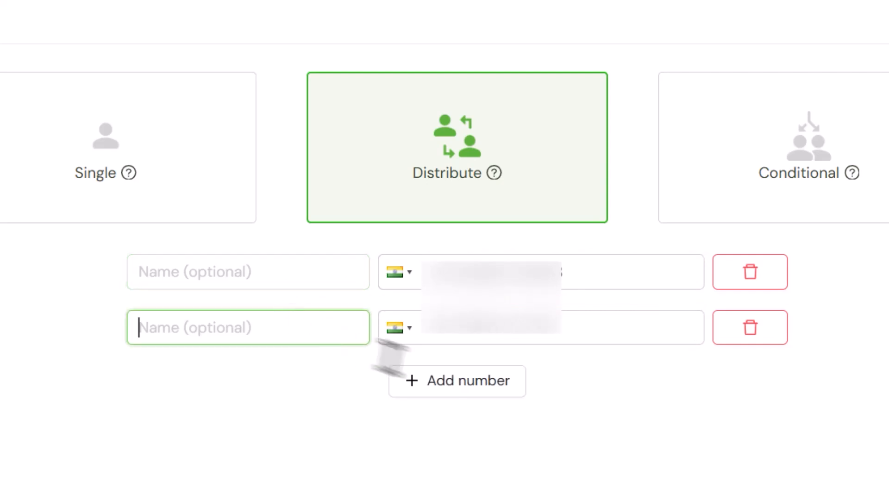
click(440, 381)
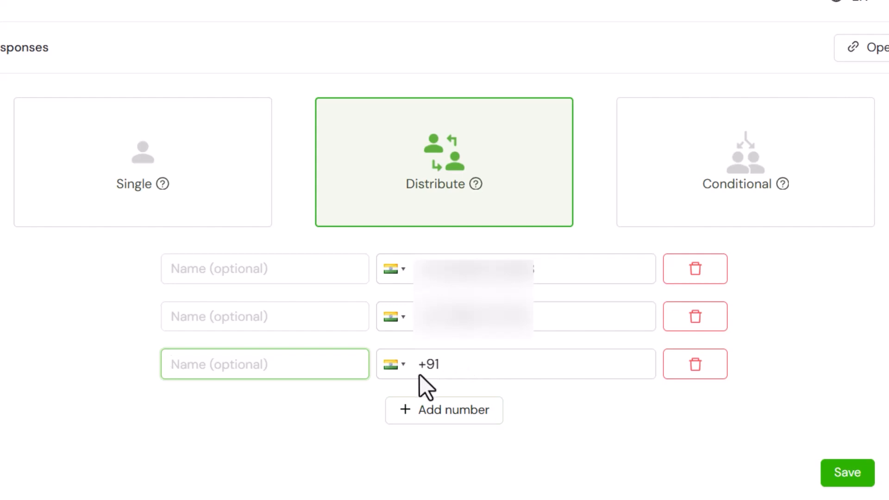
- Switch response routing to Conditional and add a condition for "Would you like Personal Training?" with the answer Yes
click(678, 208)
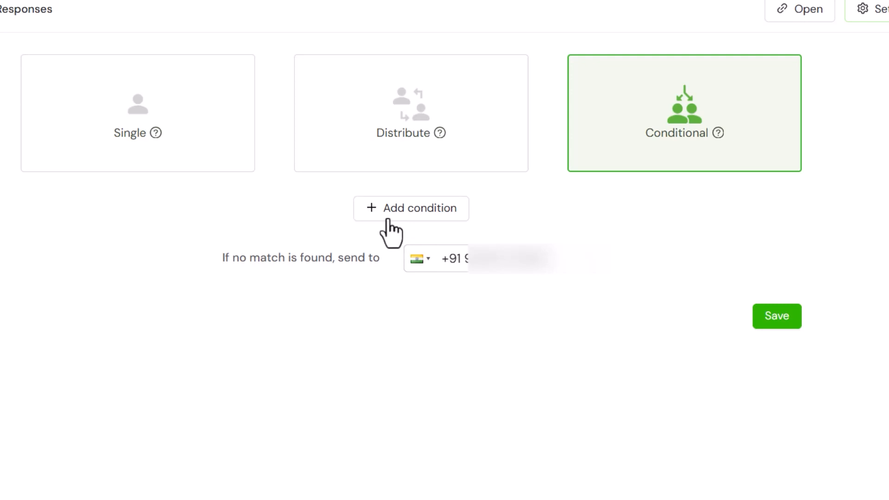
click(389, 214)
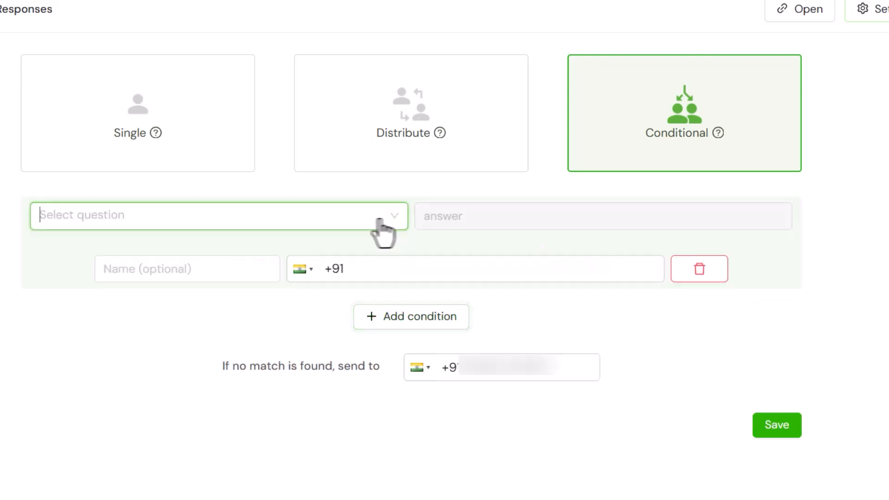
click(278, 217)
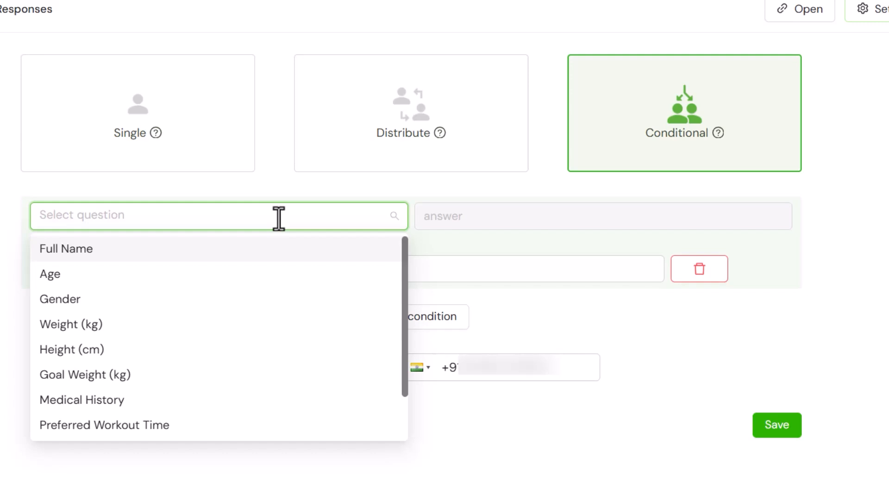
scroll(277, 234, down, 2)
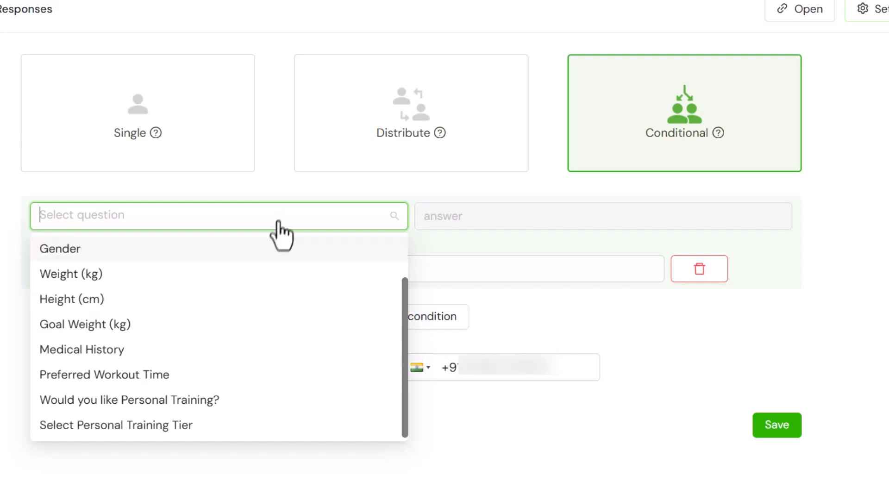
click(231, 404)
click(508, 206)
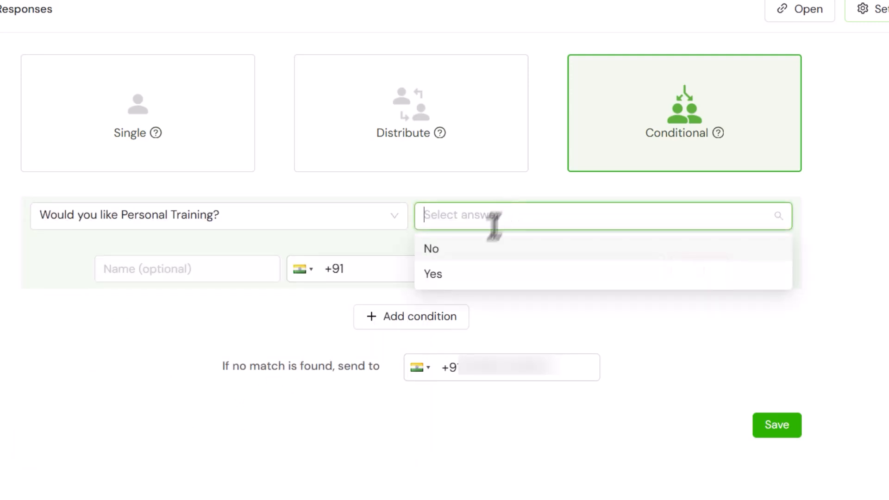
click(463, 275)
- Enter the recipient's phone number for the Personal Training condition and save the team settings
click(349, 273)
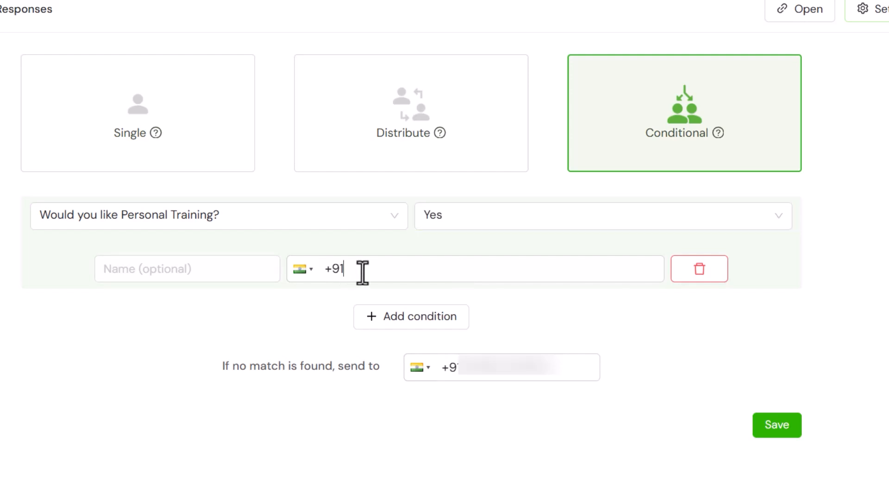
text(••••)
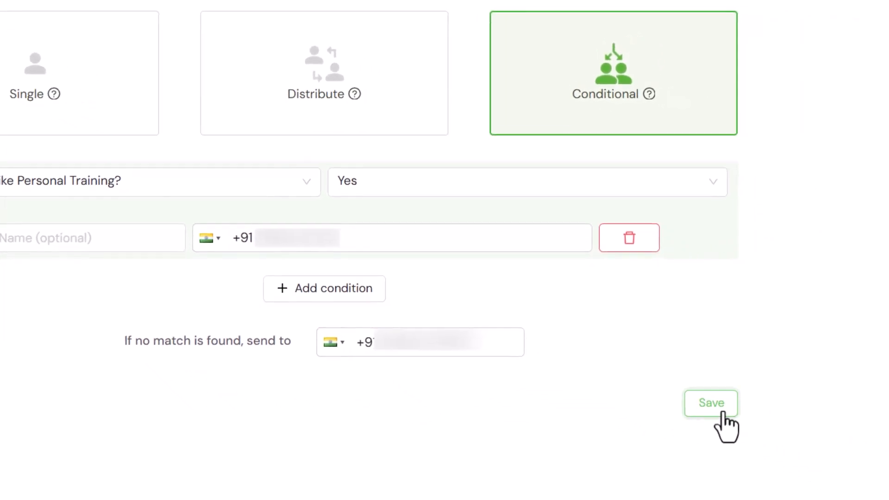
click(723, 413)
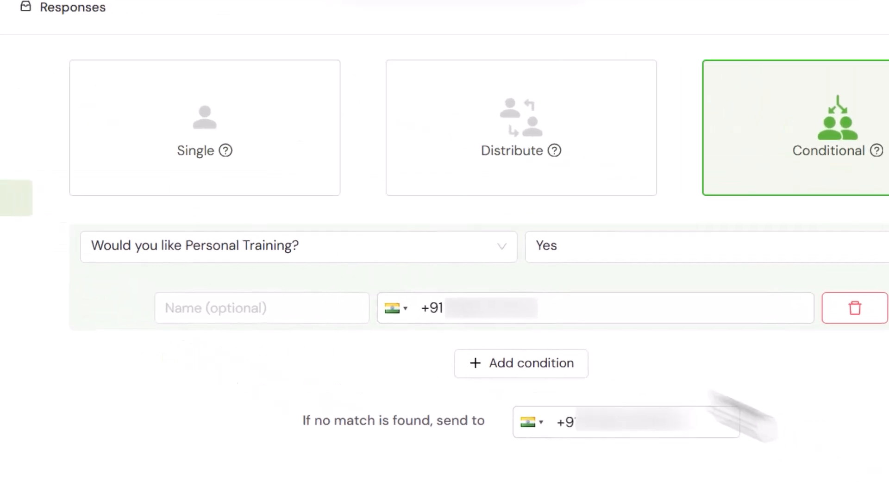
- Preview the form in the mobile layout, checking its questions and trying the answer Yes for Personal Training
click(74, 92)
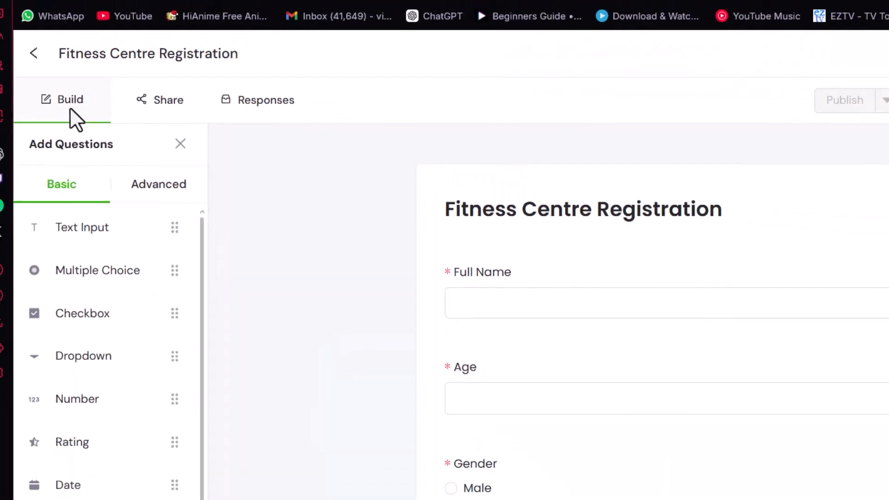
click(719, 122)
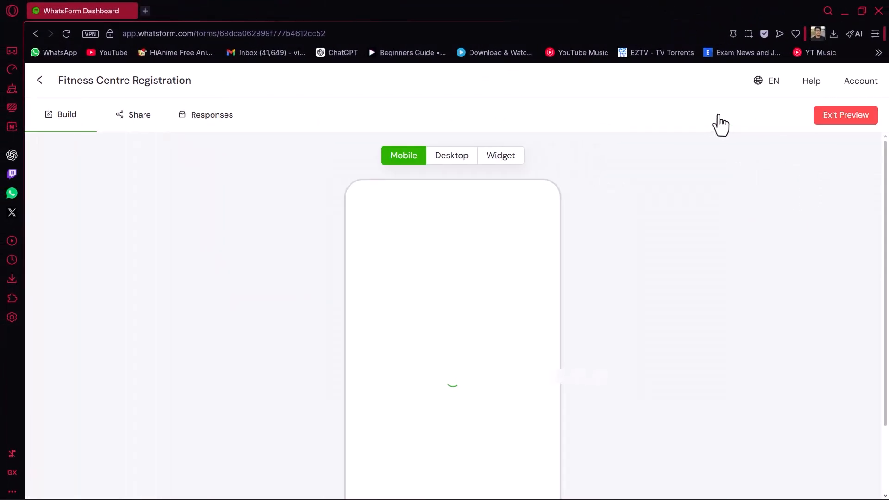
scroll(445, 231, down, 1)
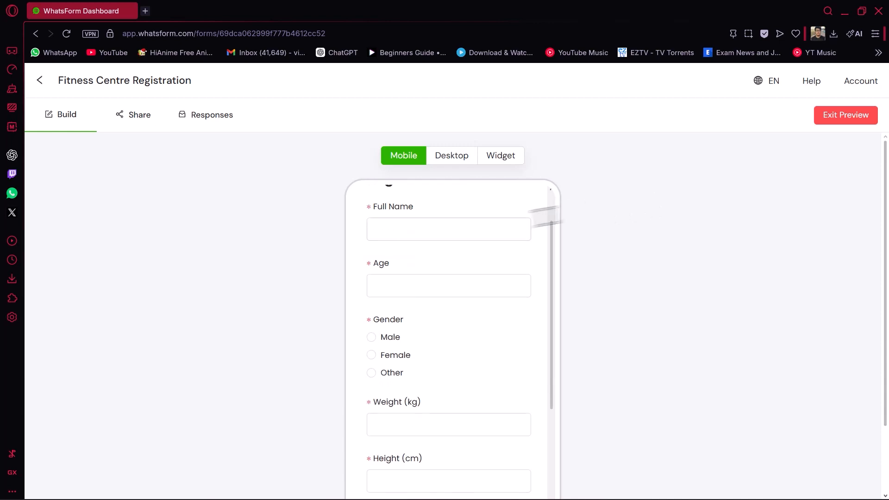
click(444, 230)
click(442, 288)
scroll(463, 254, down, 3)
scroll(461, 250, down, 6)
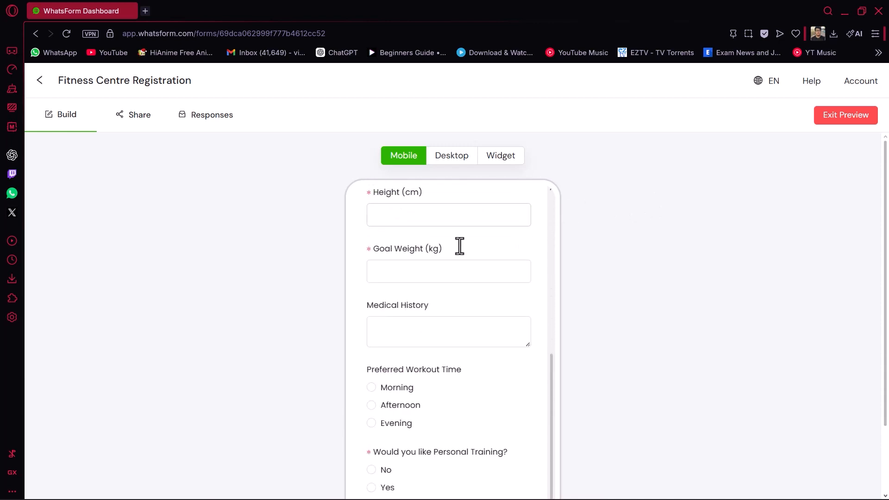
click(371, 335)
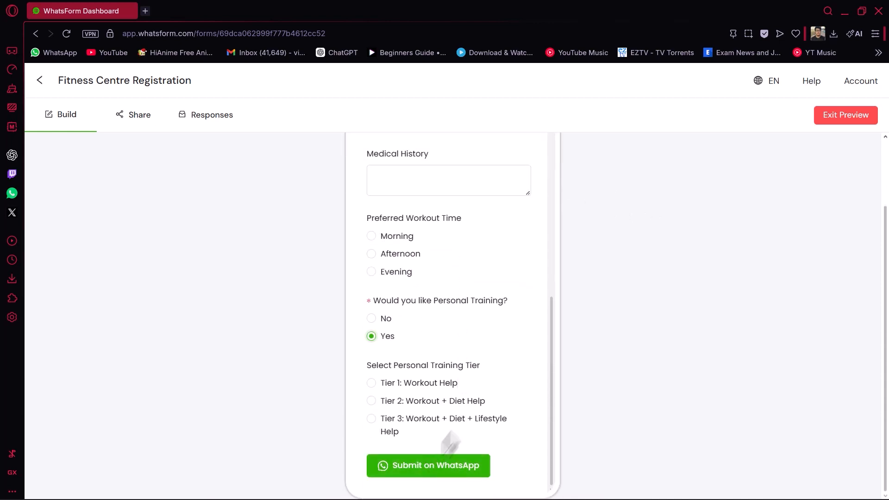
scroll(589, 259, up, 2)
- Preview the form in the desktop and widget layouts, check the questions in the opened widget, and exit the preview
click(455, 158)
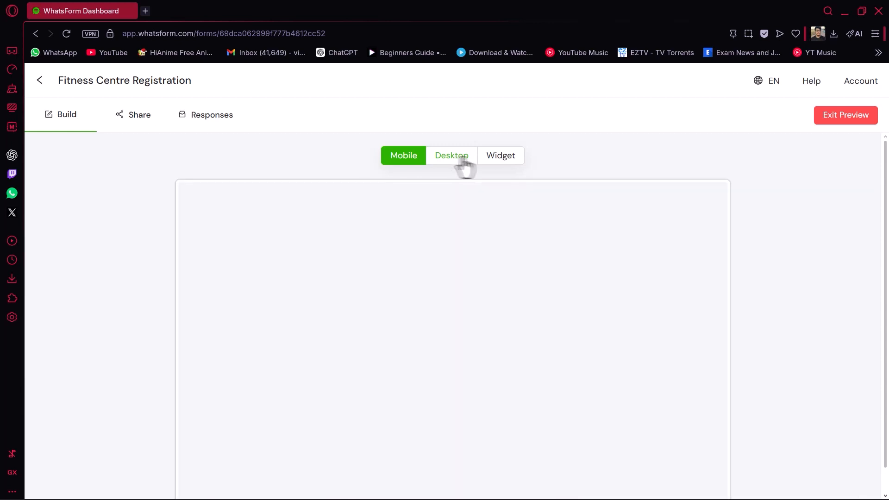
click(514, 159)
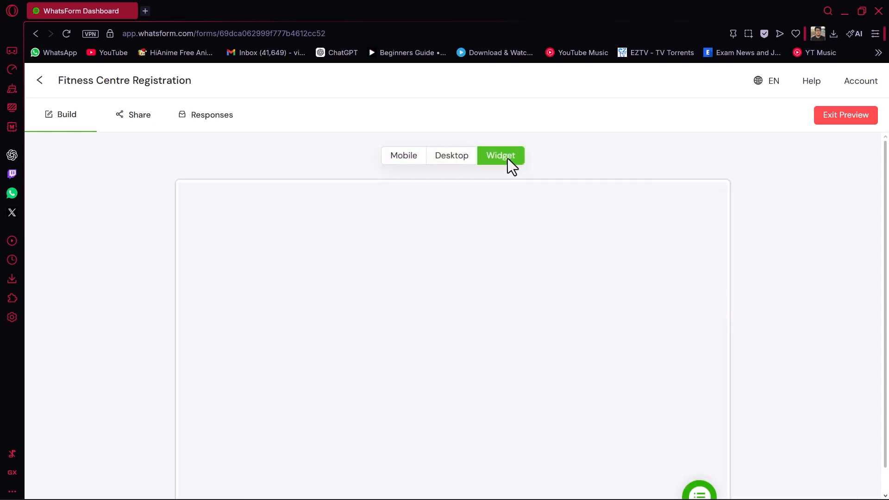
scroll(697, 474, down, 1)
click(699, 472)
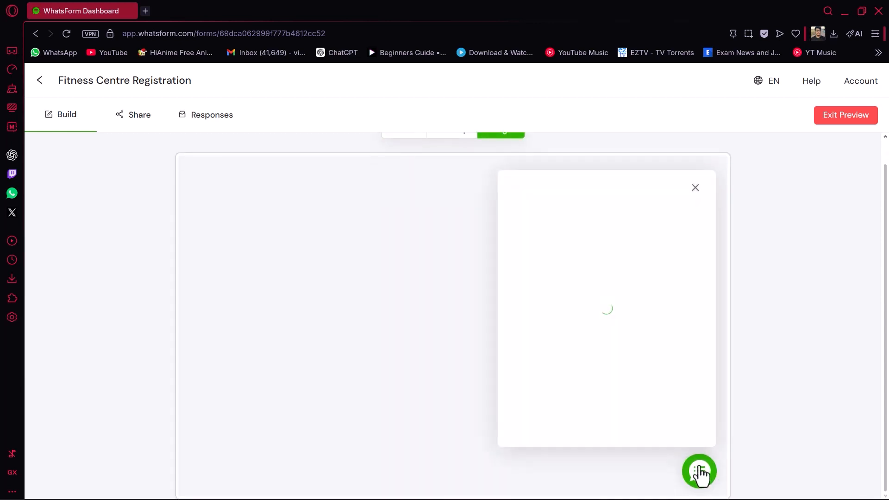
scroll(627, 288, down, 10)
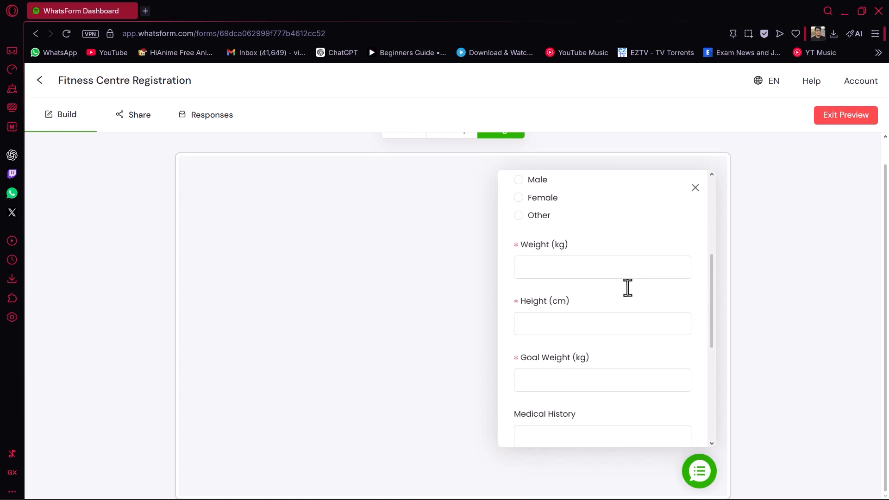
scroll(627, 288, down, 1)
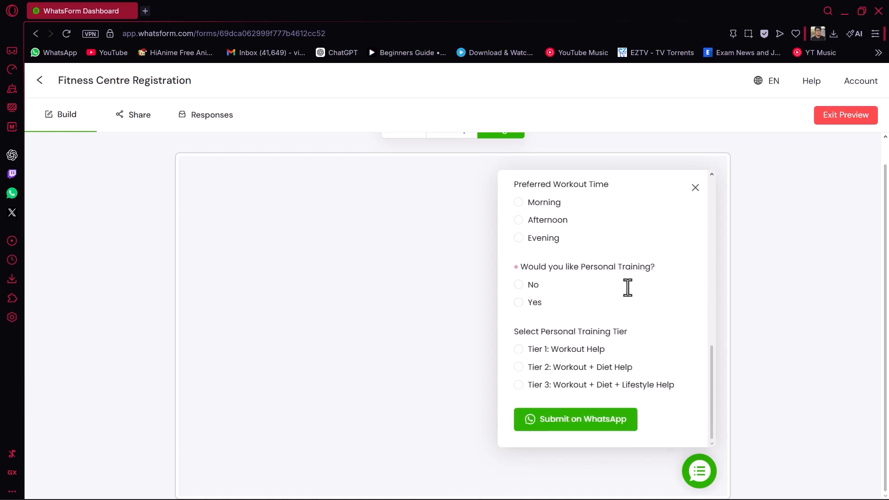
scroll(845, 288, up, 1)
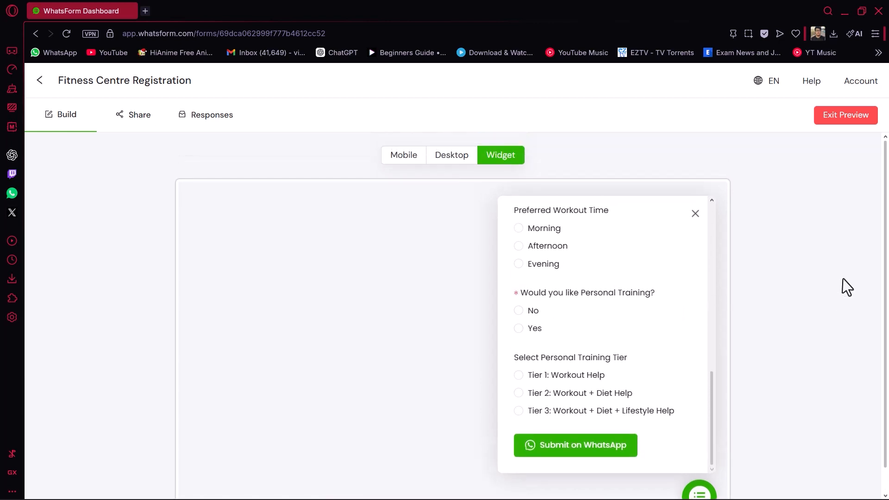
click(846, 116)
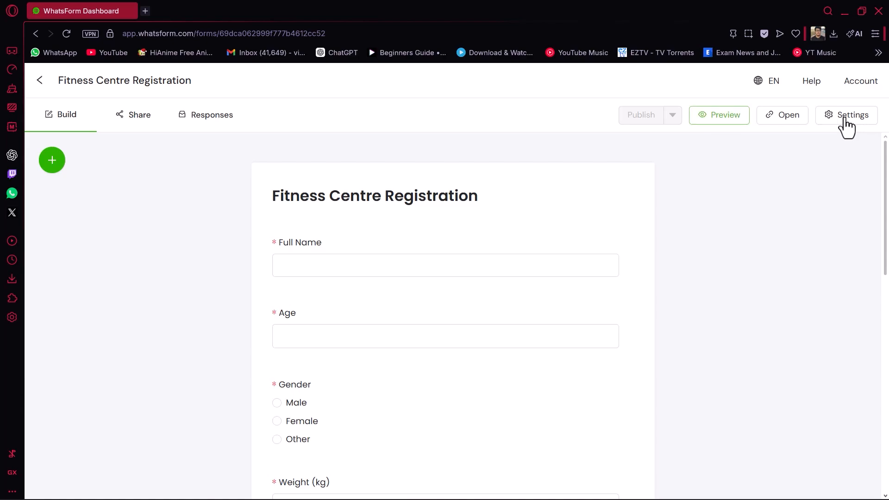